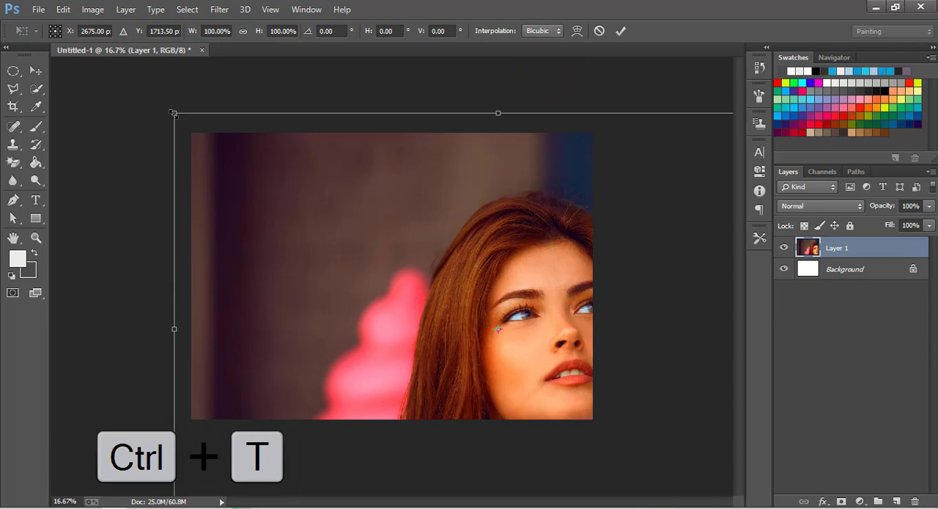
# Step: Scale and reposition the portrait on Layer 1 so it fills the whole canvas, and apply the transform
pyautogui.moveTo(174, 114); pyautogui.dragTo(200, 144)
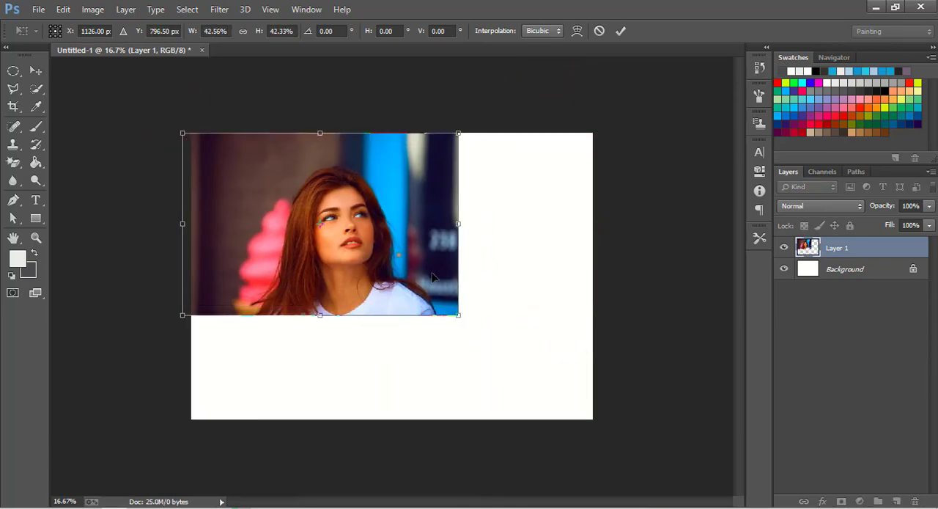
pyautogui.moveTo(458, 312); pyautogui.dragTo(593, 417)
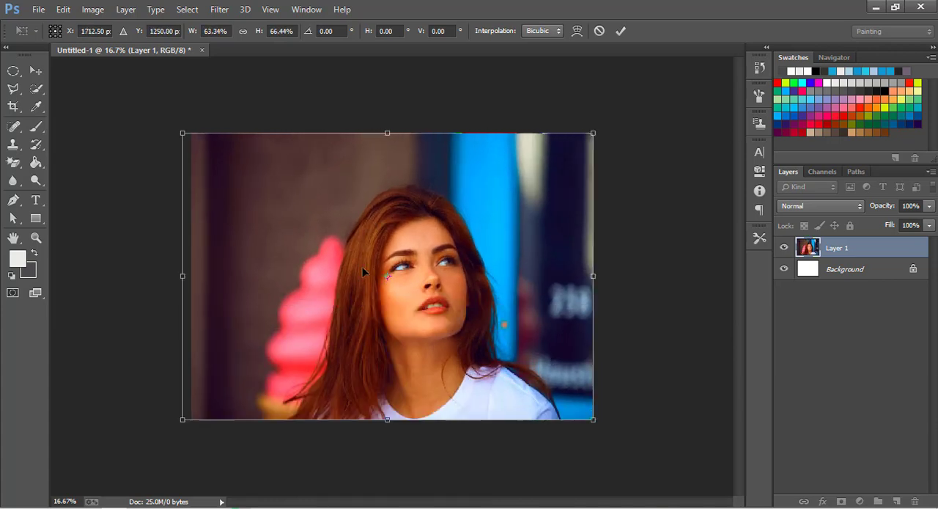
pyautogui.moveTo(183, 132); pyautogui.dragTo(151, 102)
pyautogui.click(620, 31)
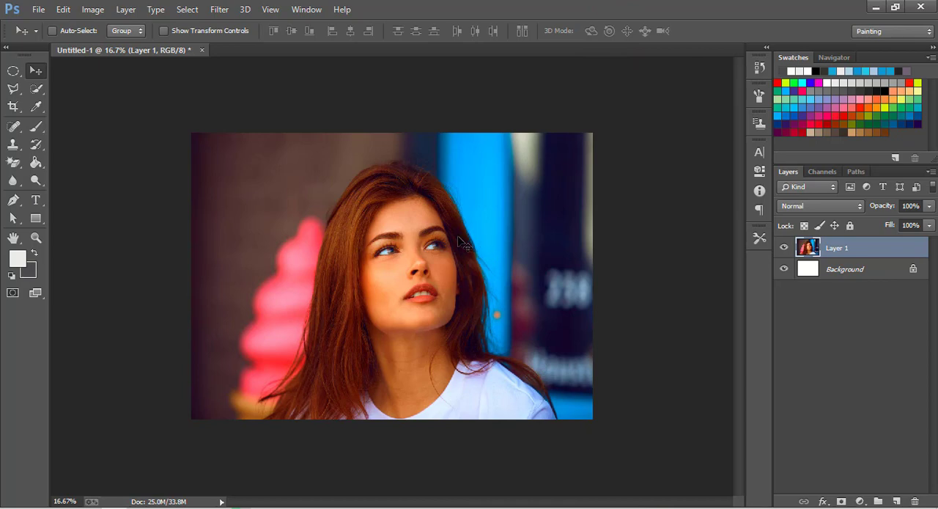
# Step: Duplicate Layer 1 and add an empty layer between the original and its copy
pyautogui.click(843, 270)
pyautogui.click(843, 249)
pyautogui.hotkey('ctrl', 'j')
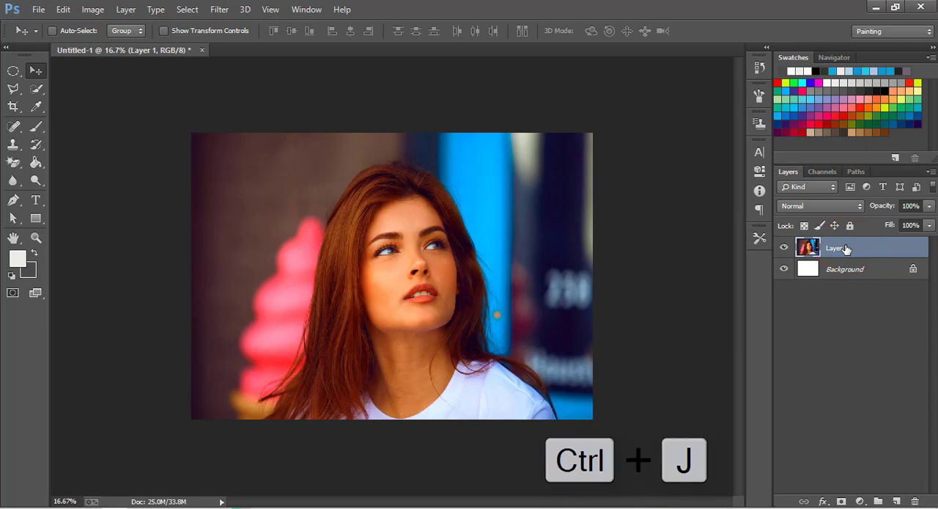
pyautogui.click(847, 270)
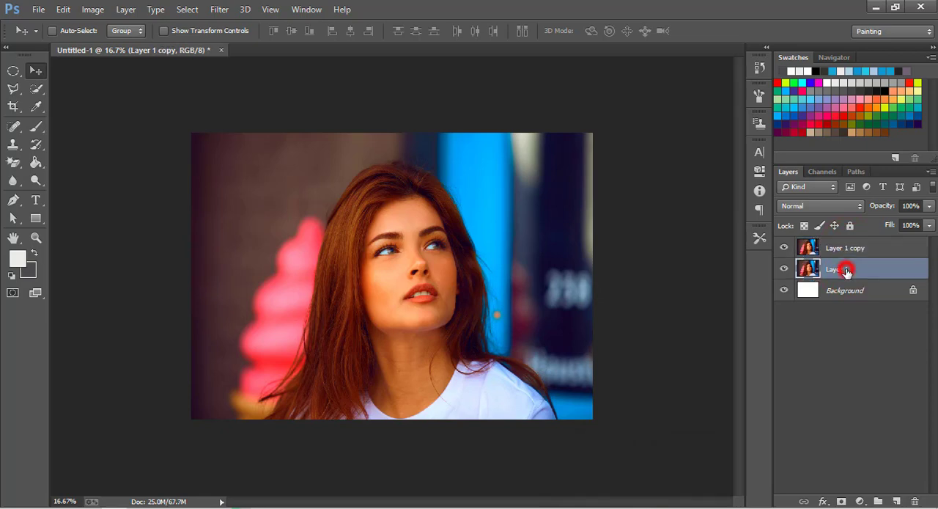
pyautogui.click(898, 500)
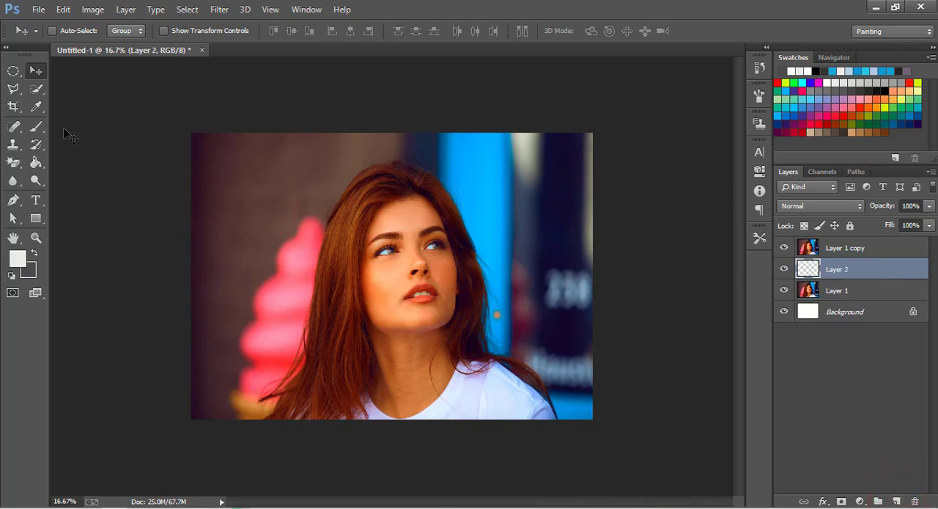
# Step: Choose the 2079 px torn-paper strip tip for the Brush tool
pyautogui.click(38, 127)
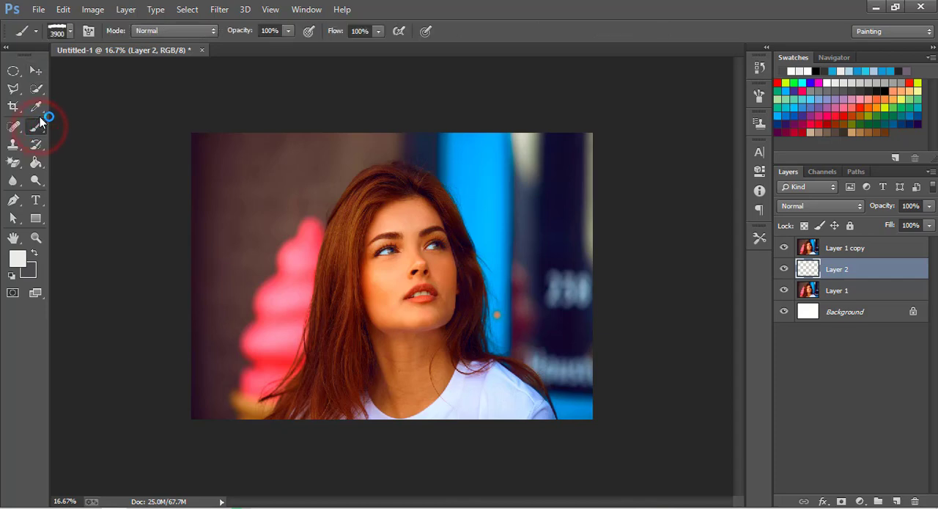
pyautogui.click(70, 32)
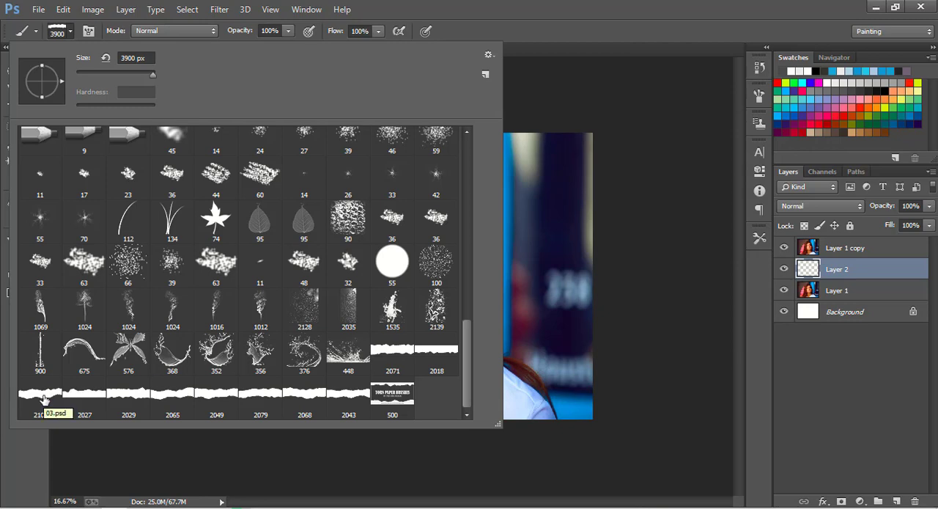
pyautogui.click(258, 393)
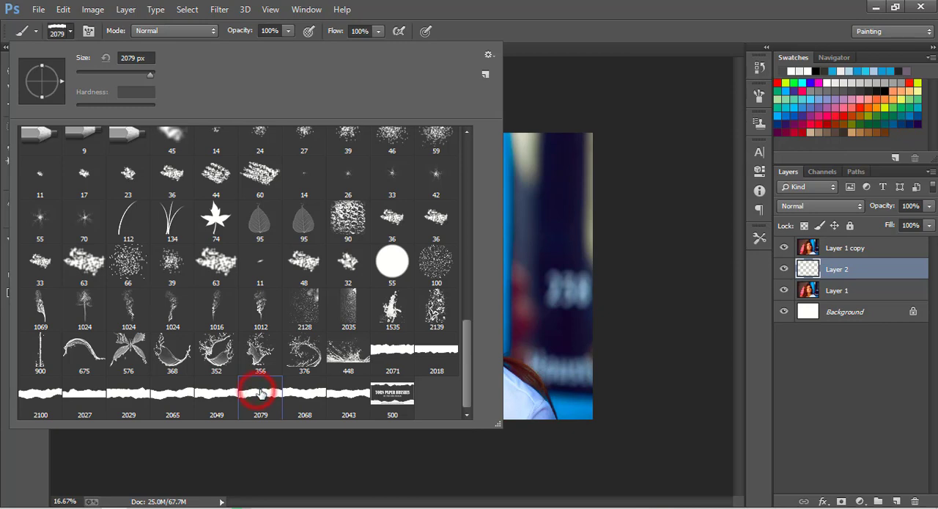
pyautogui.click(72, 31)
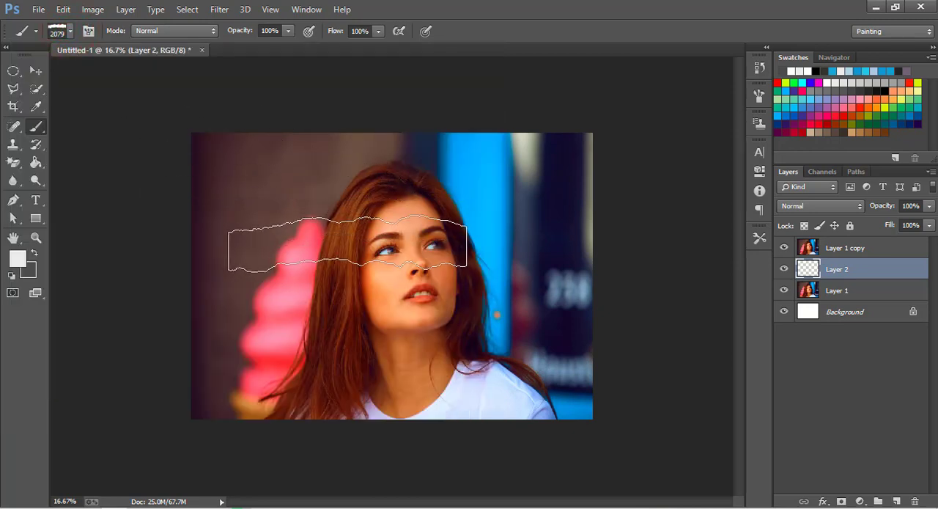
# Step: Resize the torn-paper brush to 3600 px so the strip spans the full width of the image
pyautogui.press(']')
pyautogui.press(']')
pyautogui.press(']')
pyautogui.press(']')
pyautogui.press(']')
pyautogui.press(']')
pyautogui.press(']')
pyautogui.press(']')
pyautogui.press(']')
pyautogui.press(']')
pyautogui.press(']')
pyautogui.press(']')
pyautogui.press(']')
pyautogui.press(']')
pyautogui.press(']')
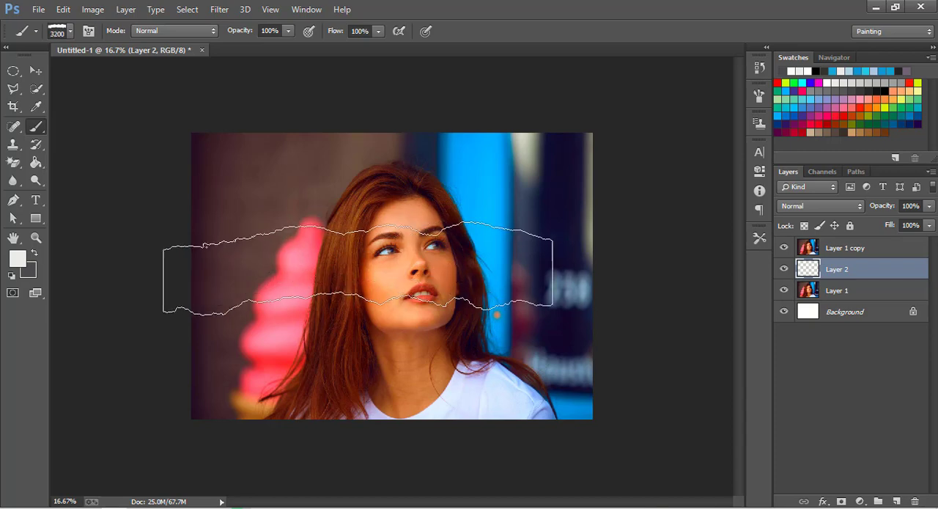
pyautogui.press(']')
pyautogui.press(']')
pyautogui.press(']')
pyautogui.press(']')
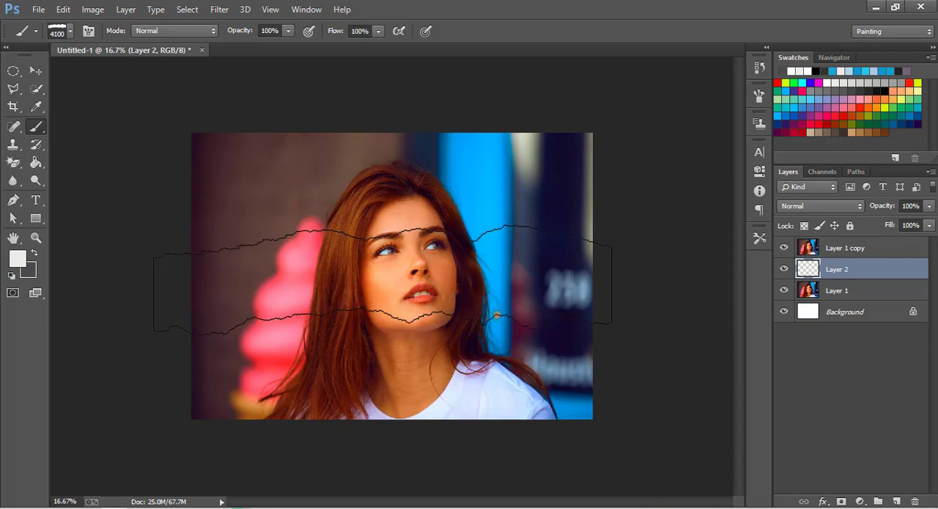
pyautogui.press(']')
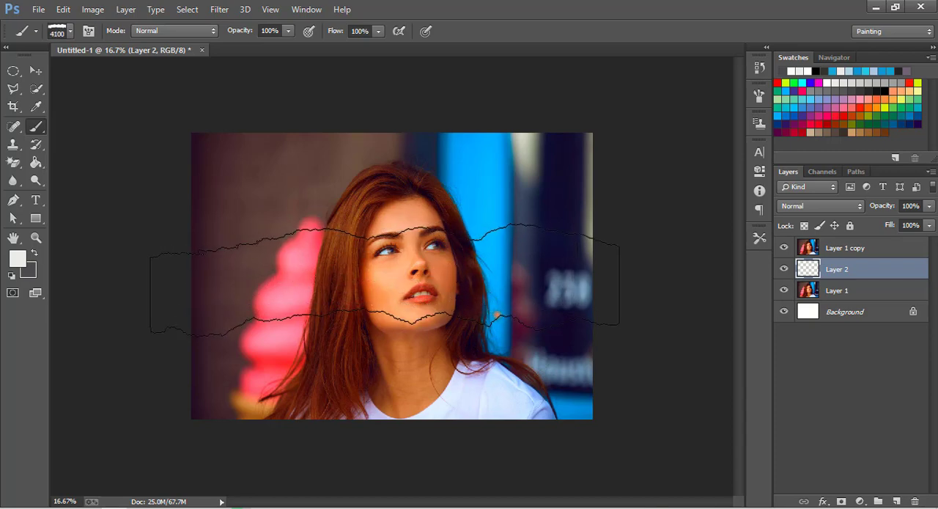
pyautogui.press('[')
pyautogui.press('[')
pyautogui.press('[')
pyautogui.press('[')
pyautogui.press('[')
pyautogui.press('[')
pyautogui.press('[')
pyautogui.press('[')
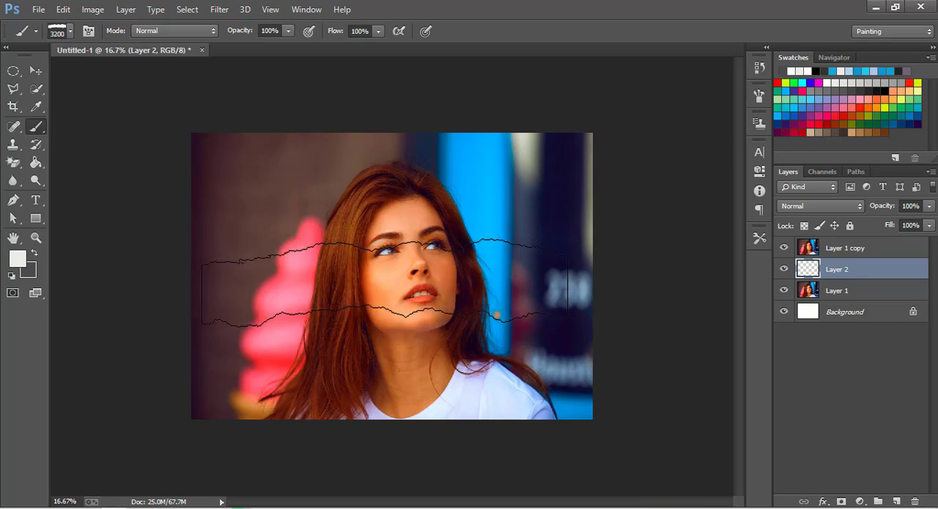
pyautogui.press(']')
pyautogui.press(']')
pyautogui.press(']')
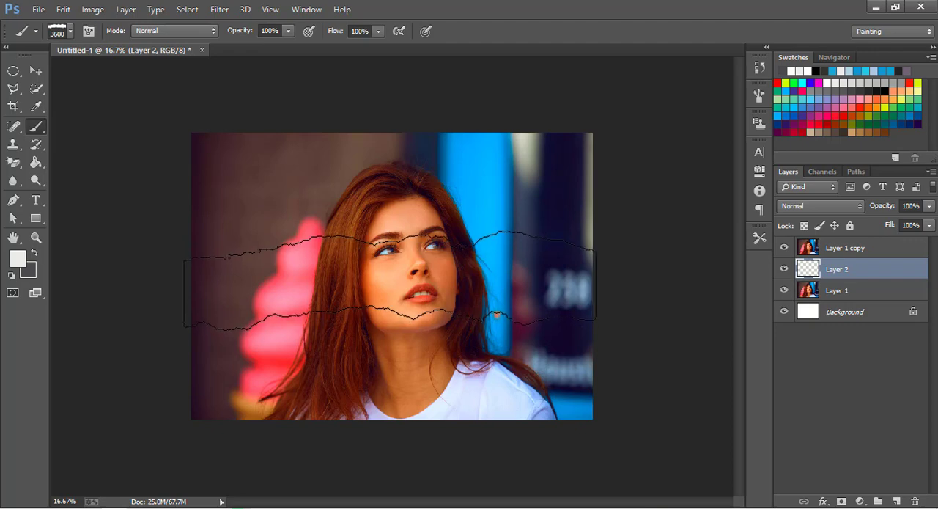
# Step: Try a light torn-paper strip across the face on Layer 2, hide Layer 1 copy to check it, and undo the strip
pyautogui.click(389, 280)
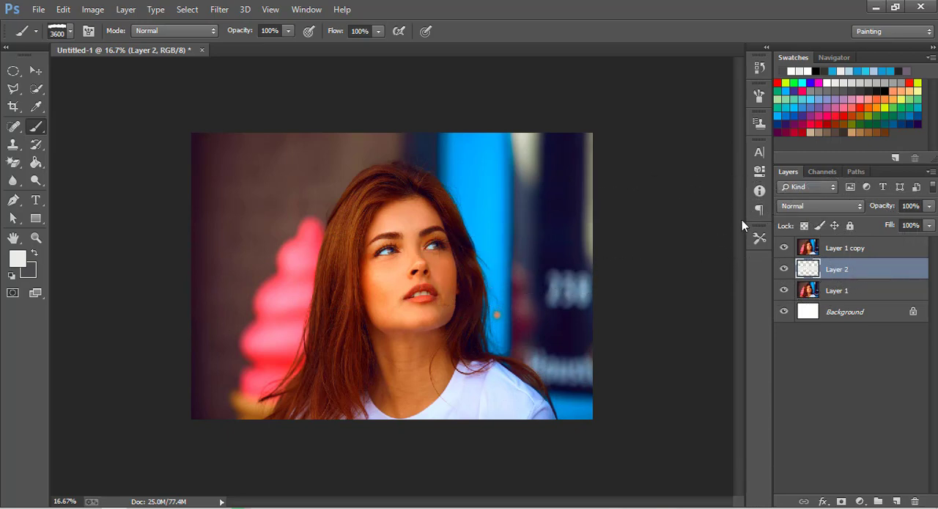
pyautogui.click(782, 249)
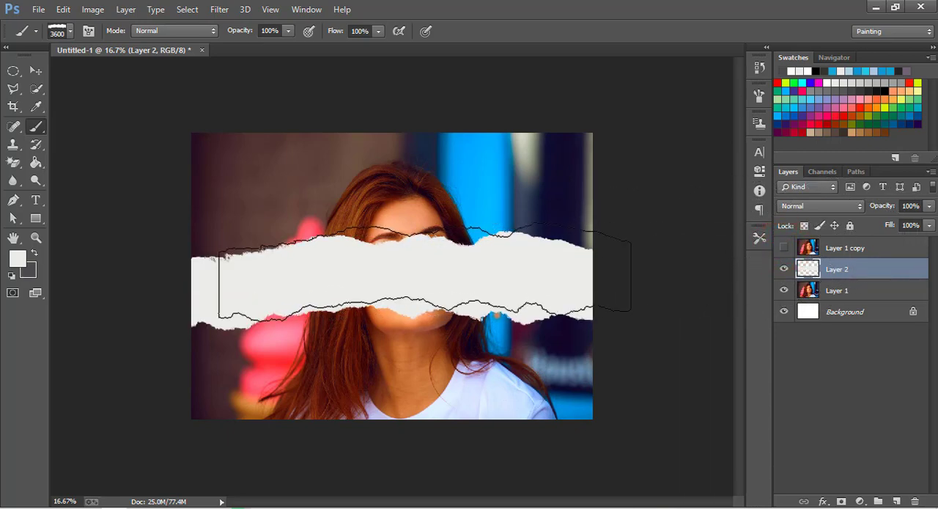
pyautogui.hotkey('ctrl', 'z')
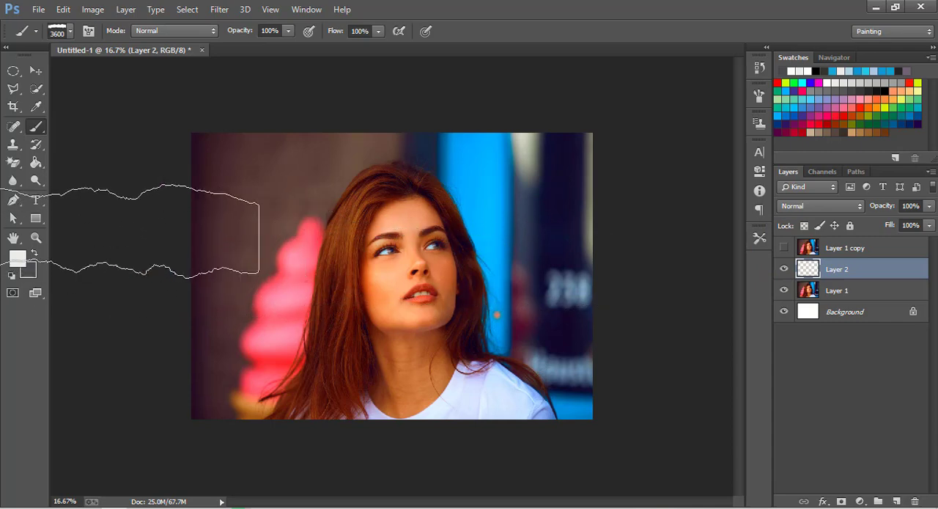
# Step: Swap the foreground and background colours and stamp a dark grey torn-paper strip across the face on Layer 2
pyautogui.click(34, 253)
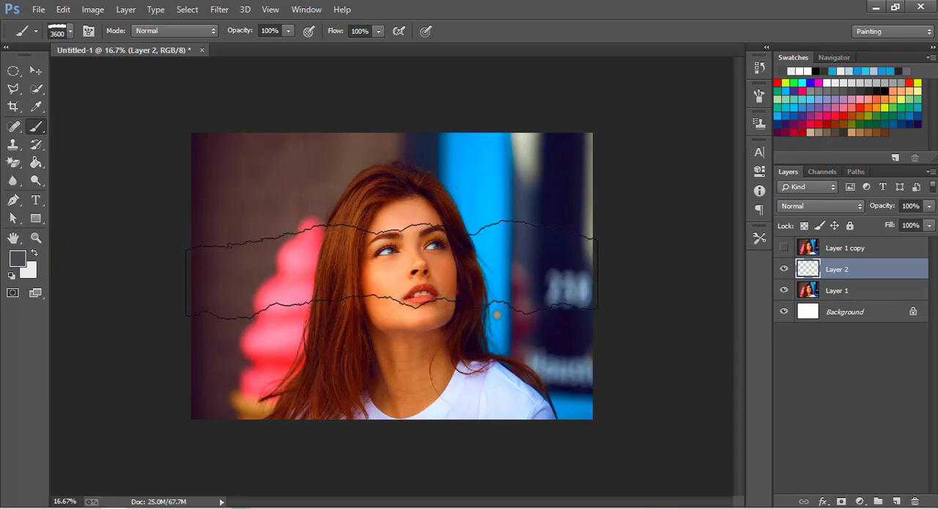
pyautogui.click(392, 270)
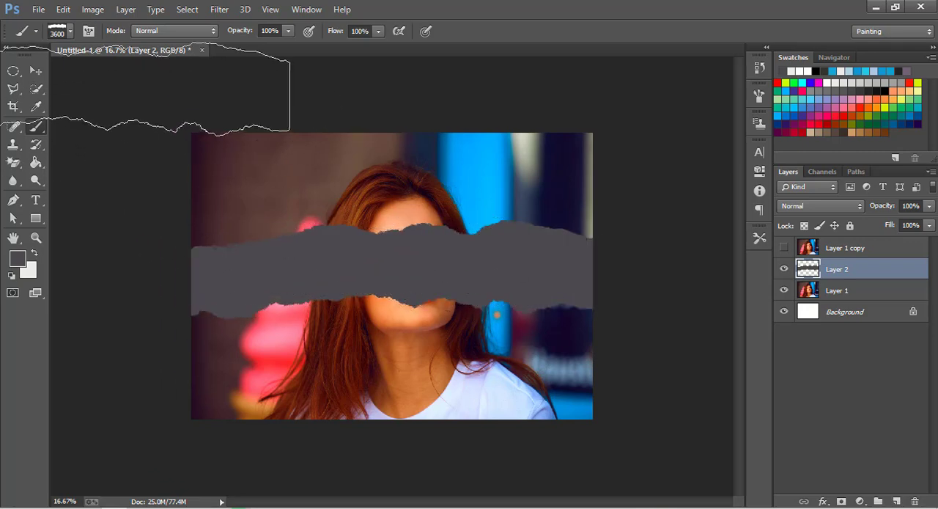
pyautogui.click(43, 68)
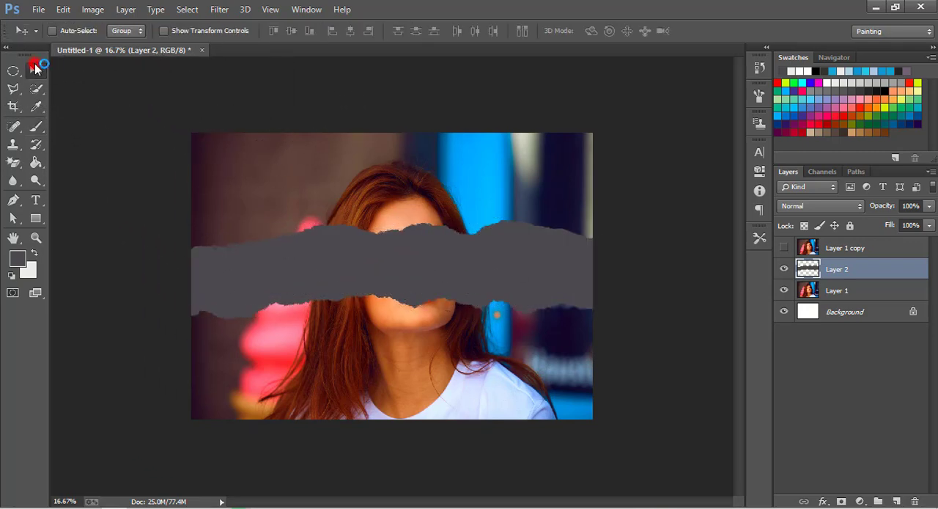
# Step: Show Layer 1 copy again and clip it to the torn-paper strip on Layer 2
pyautogui.click(785, 249)
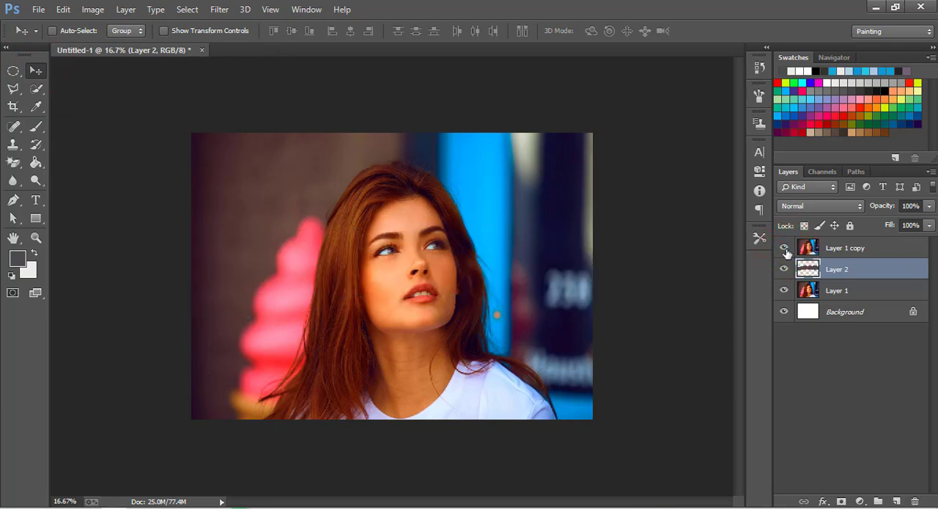
pyautogui.click(785, 249)
pyautogui.click(785, 249)
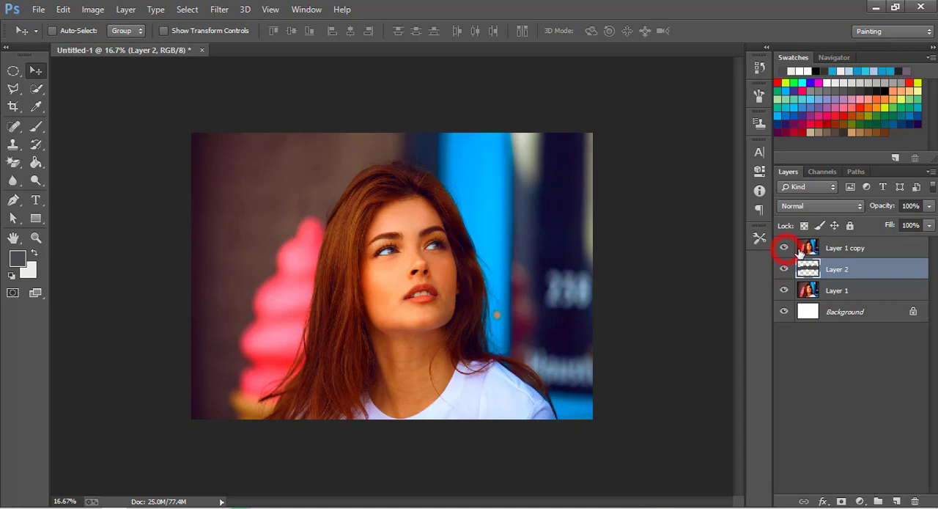
pyautogui.click(841, 249)
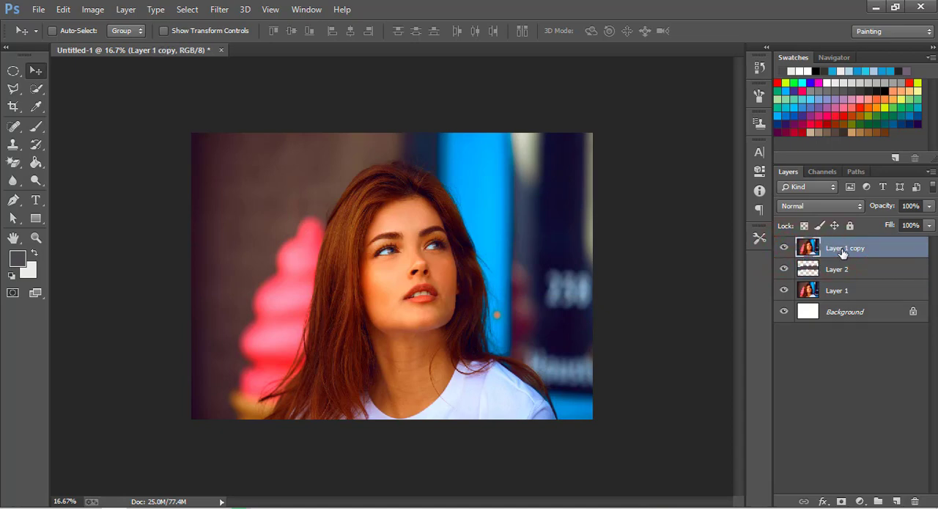
pyautogui.rightClick(843, 252)
pyautogui.click(855, 248)
pyautogui.rightClick(857, 248)
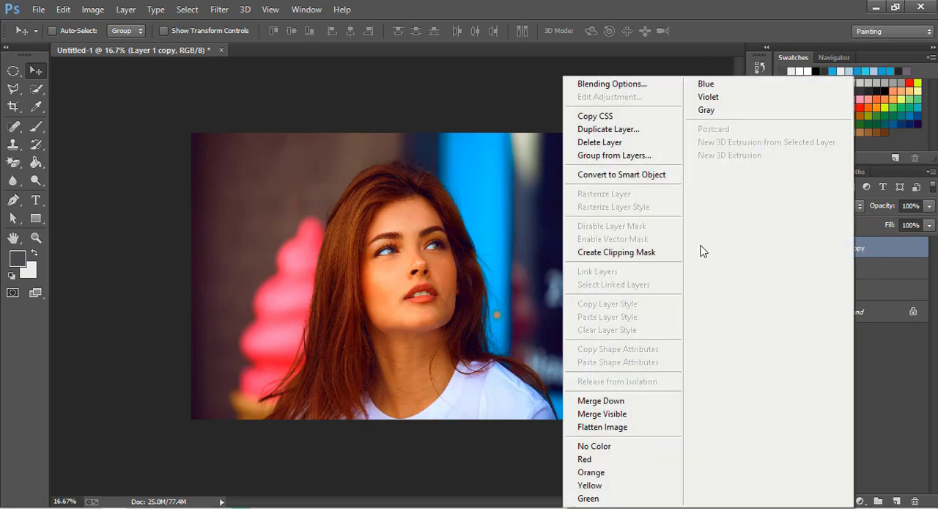
pyautogui.click(648, 255)
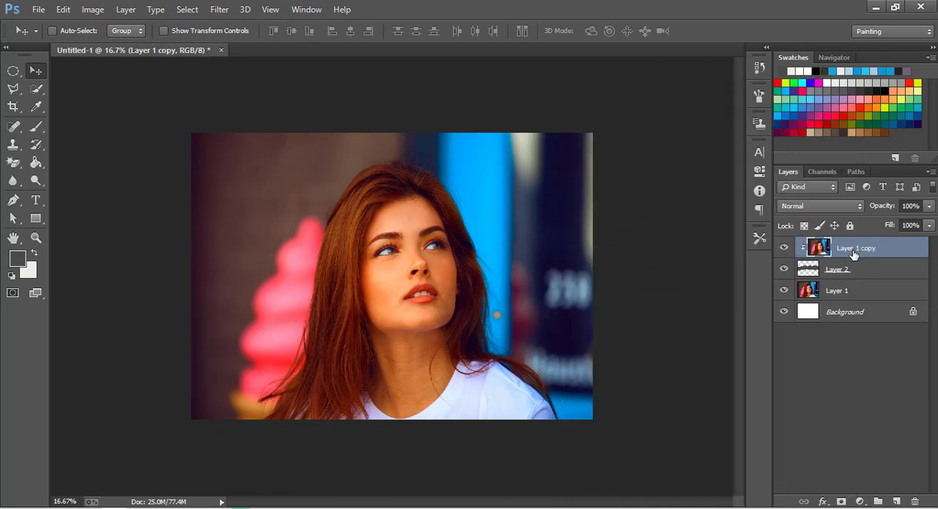
# Step: Add a Black & White adjustment layer above Layer 1 copy with Reds set to 18
pyautogui.click(860, 501)
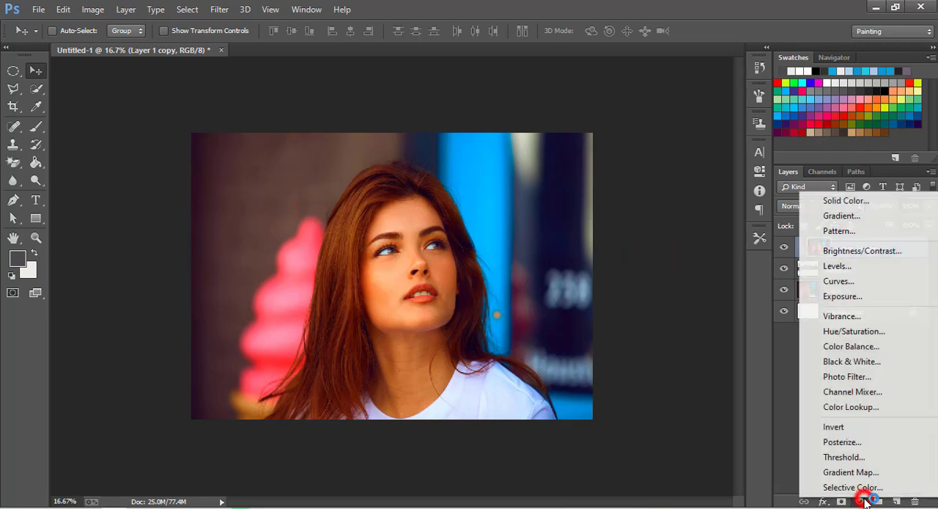
pyautogui.click(851, 361)
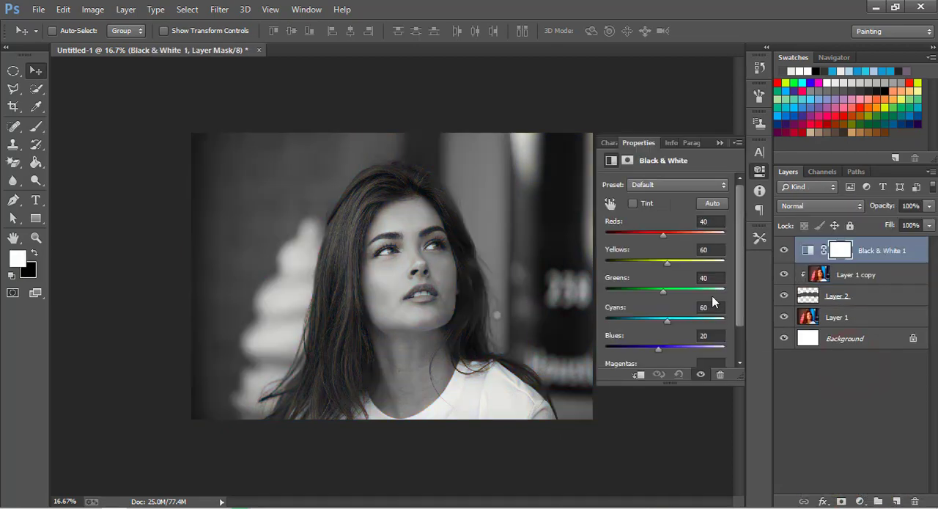
pyautogui.moveTo(662, 235)
pyautogui.mouseDown()
pyautogui.moveTo(672, 234)
pyautogui.moveTo(658, 236)
pyautogui.mouseUp()
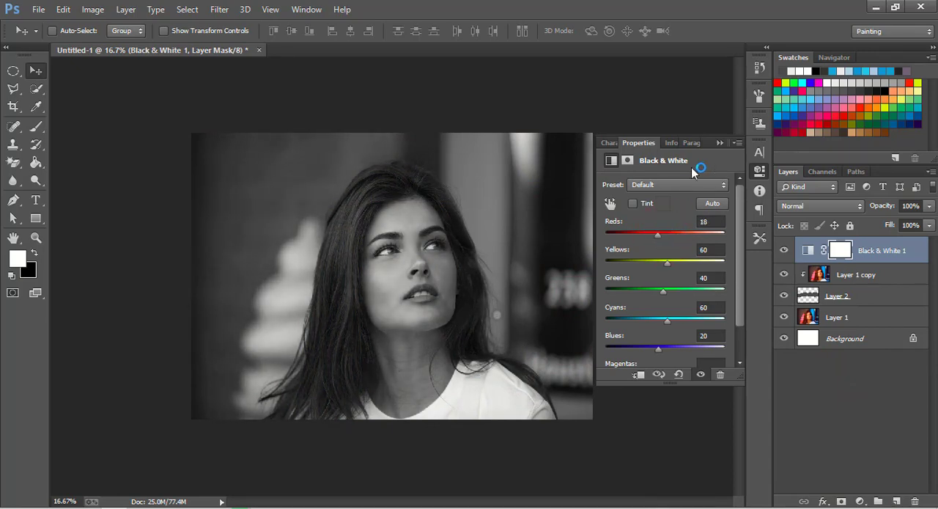
pyautogui.click(720, 143)
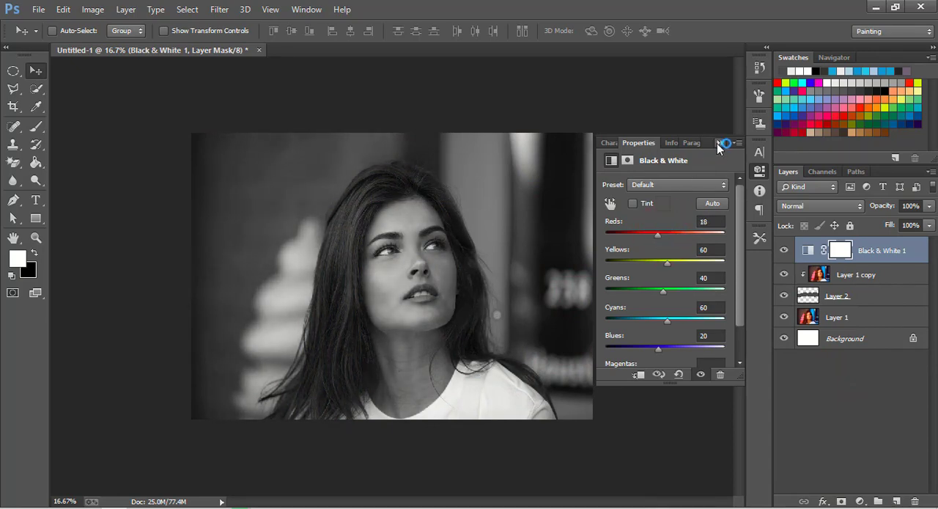
# Step: Clip the Black & White adjustment to the torn strip and compare the image with and without it
pyautogui.rightClick(873, 253)
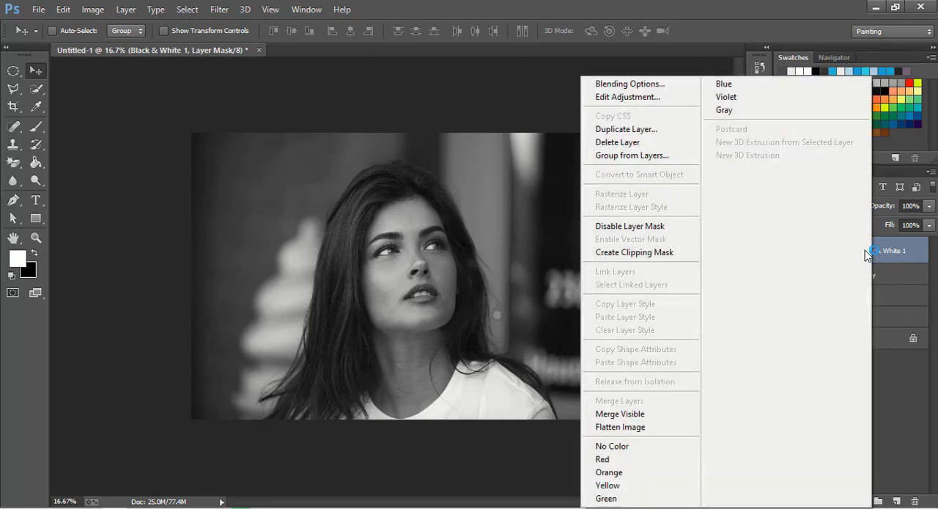
pyautogui.click(651, 258)
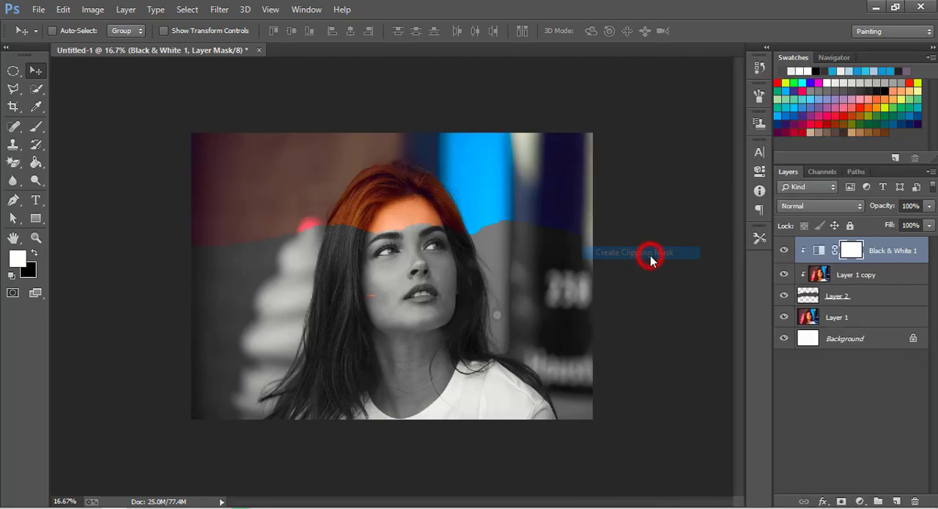
pyautogui.click(784, 251)
pyautogui.click(785, 250)
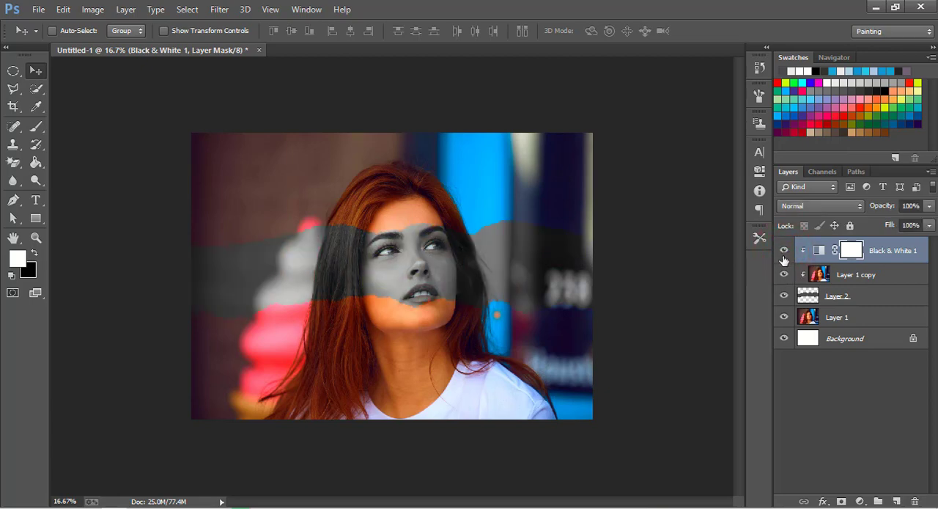
# Step: Add an empty layer above the Black & White adjustment, clip it to the strip, and make the light colour the brush's foreground
pyautogui.click(895, 501)
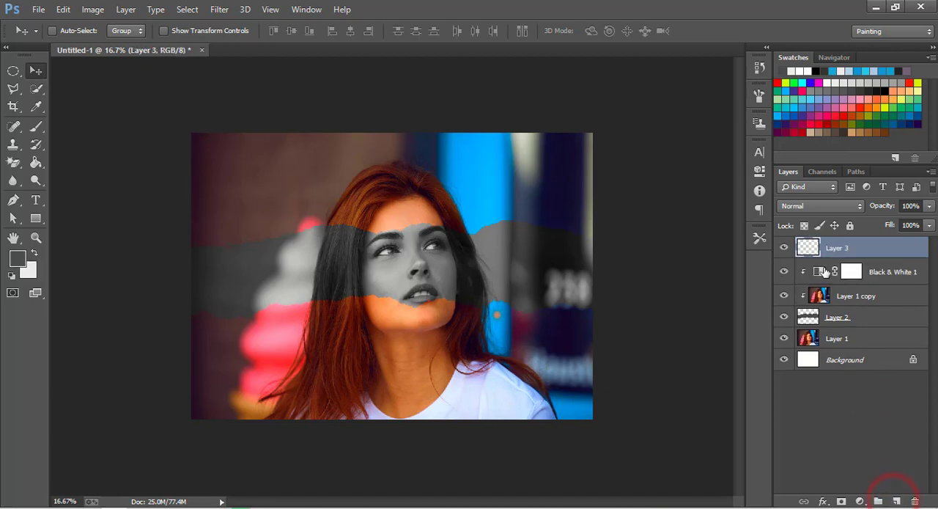
pyautogui.click(35, 127)
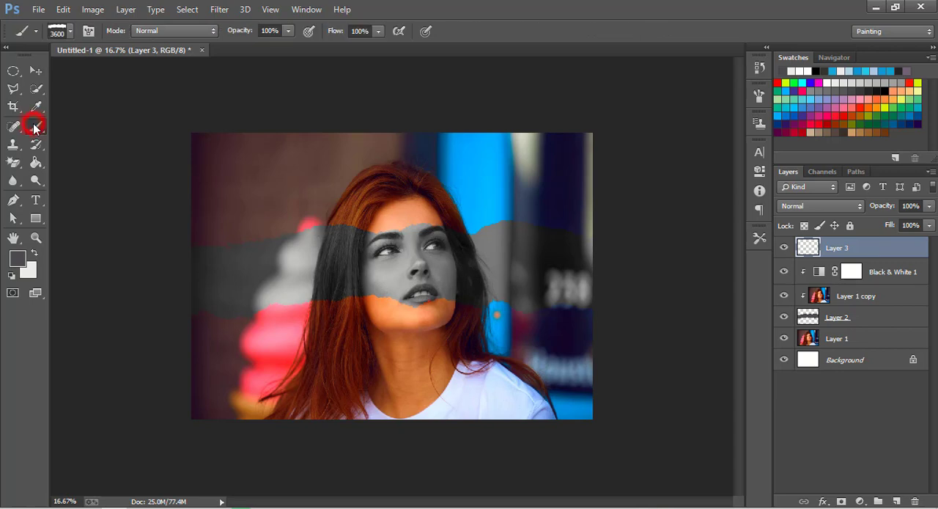
pyautogui.click(33, 254)
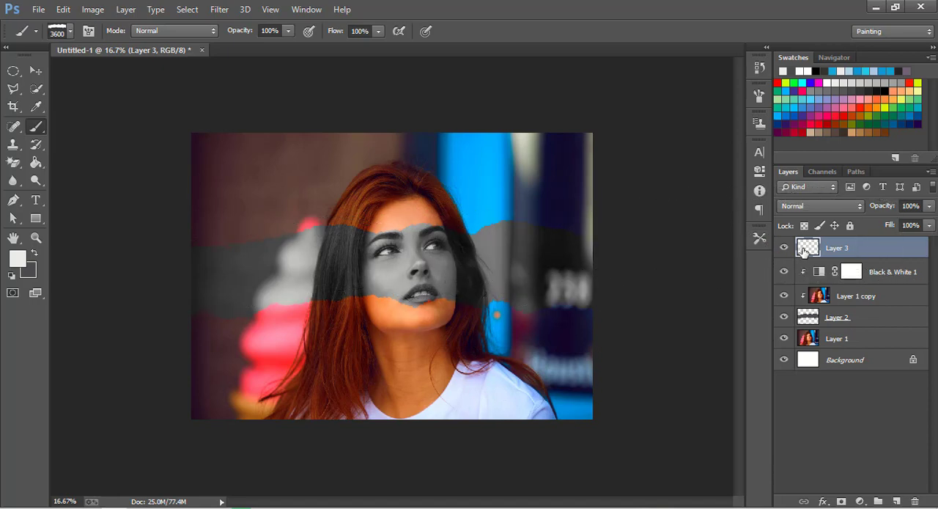
pyautogui.rightClick(824, 250)
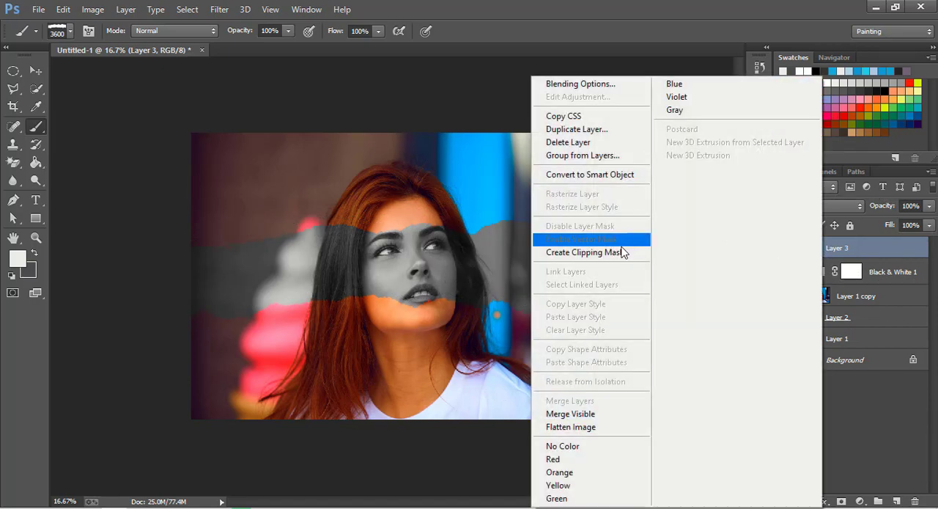
pyautogui.click(622, 253)
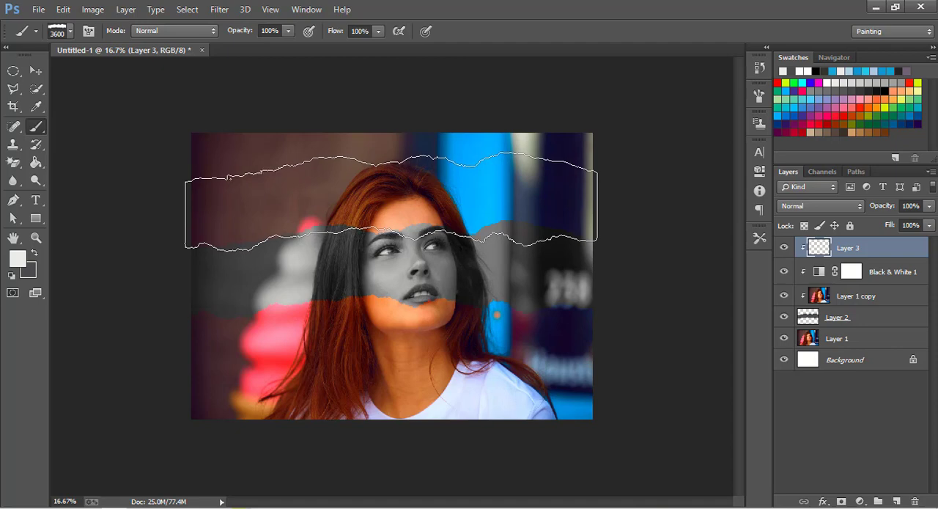
# Step: Stamp light torn-paper edges along the strip's upper and lower borders on Layer 3, filling the gap at the upper edge's left end
pyautogui.click(391, 201)
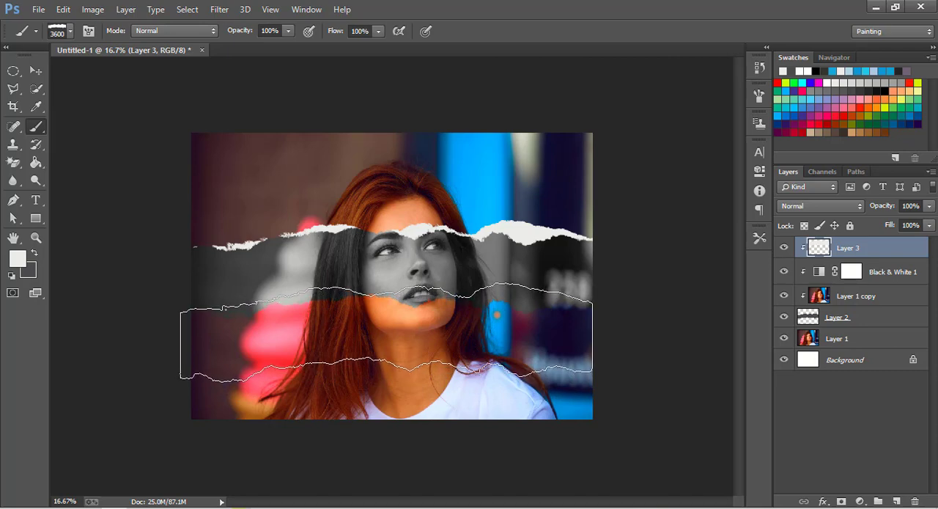
pyautogui.click(384, 332)
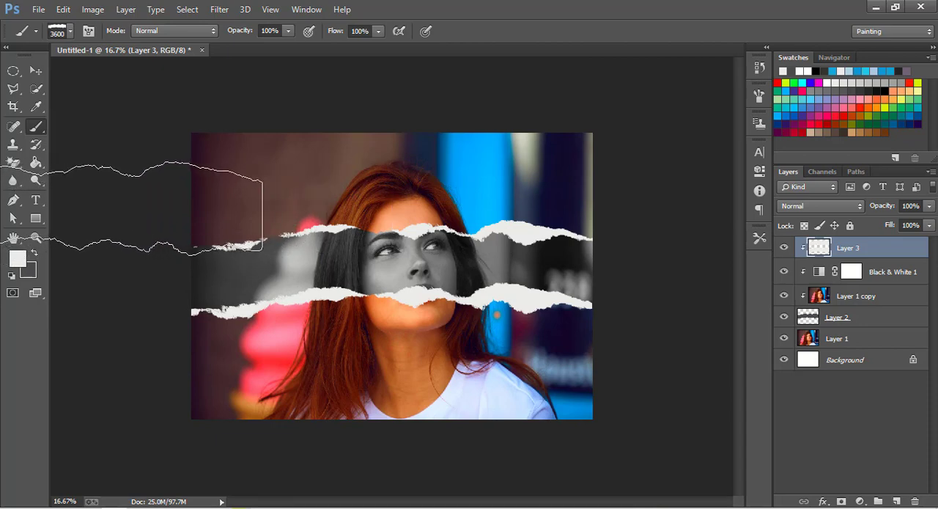
pyautogui.click(56, 212)
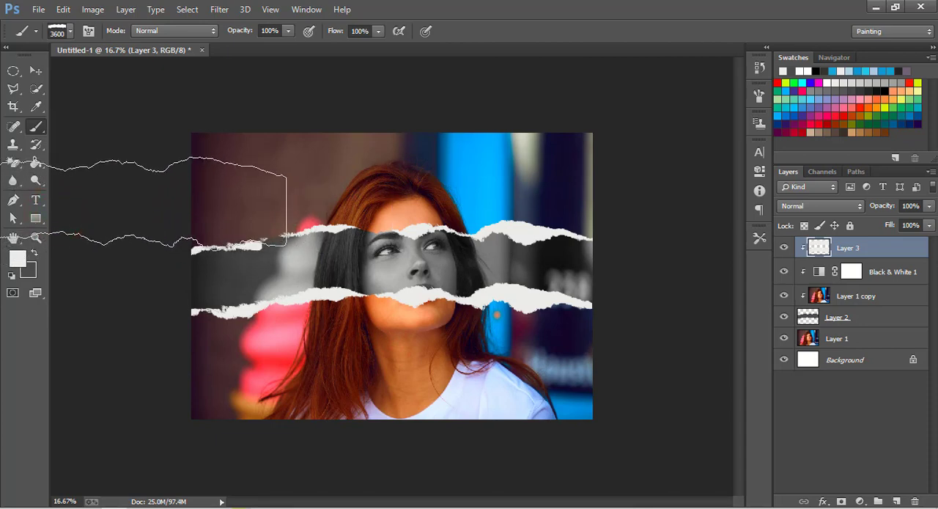
pyautogui.click(66, 207)
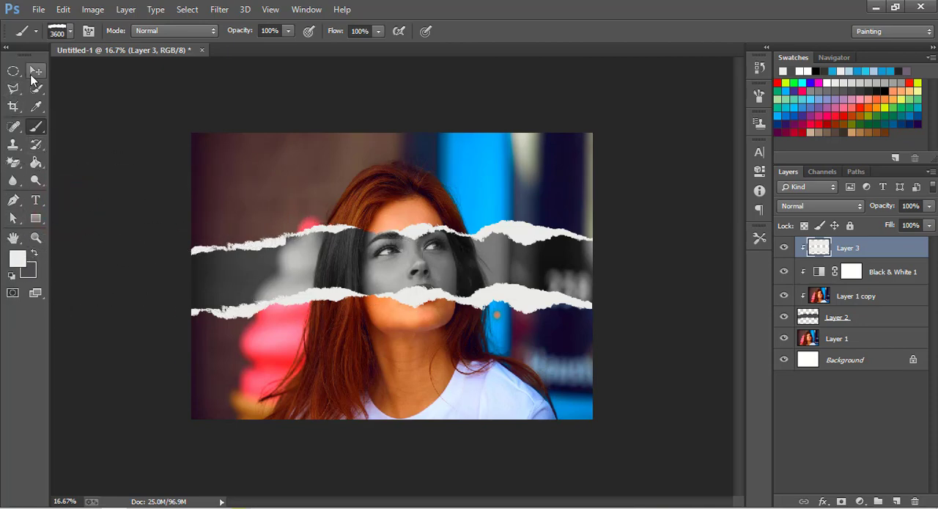
pyautogui.click(34, 71)
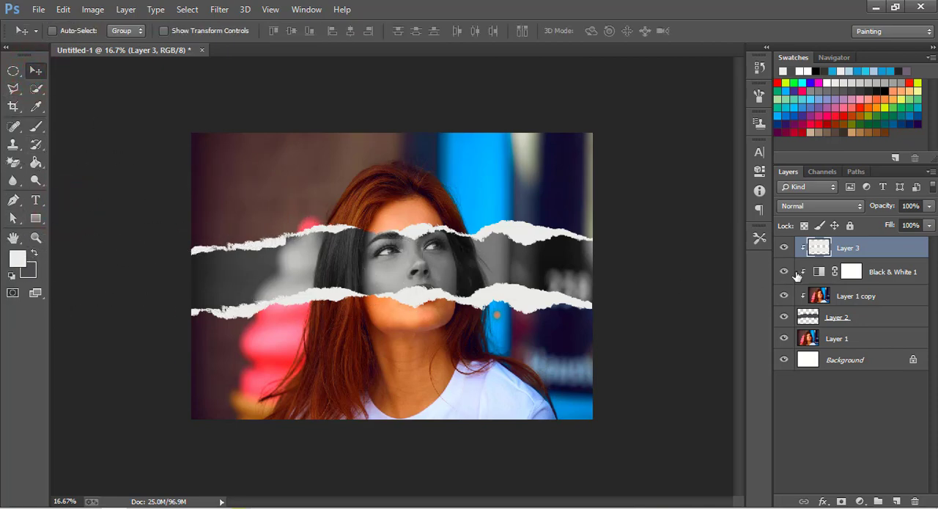
# Step: Add a Drop Shadow to Layer 3 with distance 20 px, spread 14% and size 103 px
pyautogui.rightClick(867, 254)
pyautogui.click(643, 86)
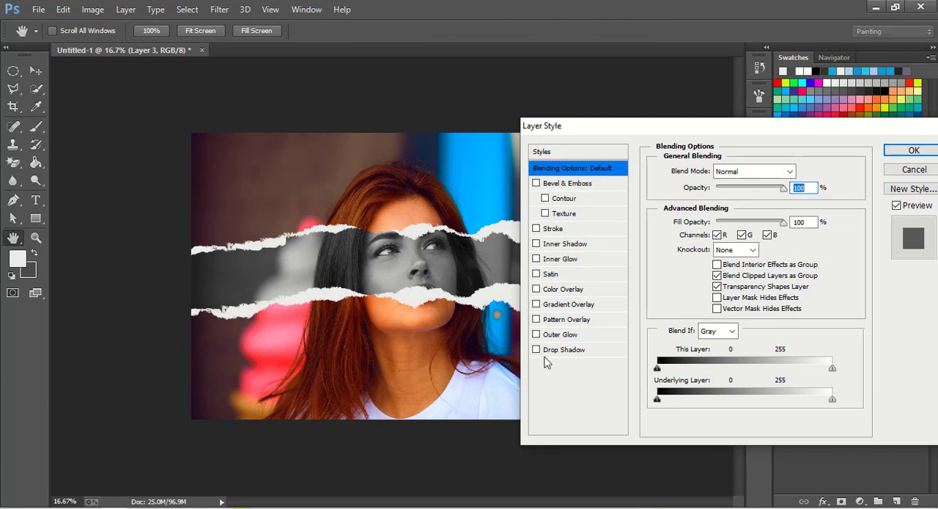
pyautogui.click(546, 350)
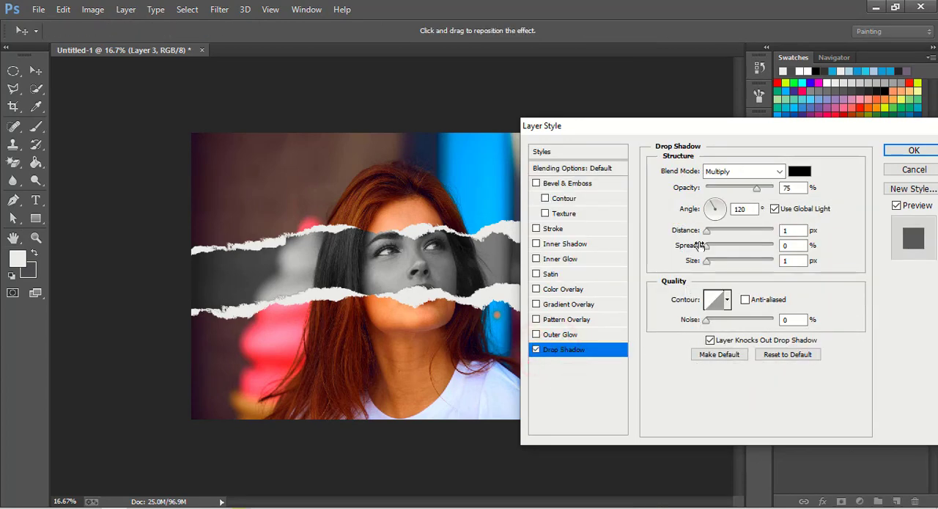
pyautogui.moveTo(708, 231); pyautogui.dragTo(736, 265)
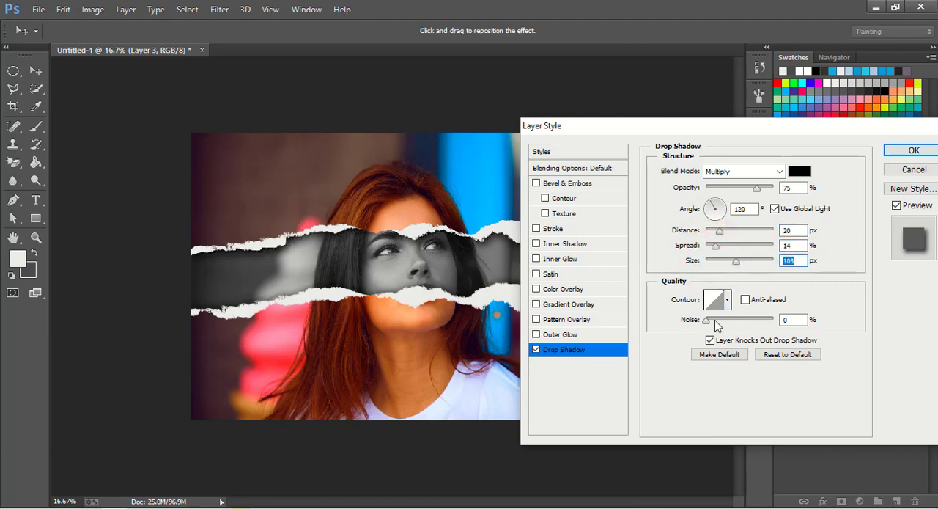
# Step: Set the drop shadow's angle to 4° with 0% noise, and compare the image with and without Layer 3
pyautogui.moveTo(706, 321)
pyautogui.mouseDown()
pyautogui.moveTo(723, 328)
pyautogui.moveTo(709, 327)
pyautogui.mouseUp()
pyautogui.click(723, 208)
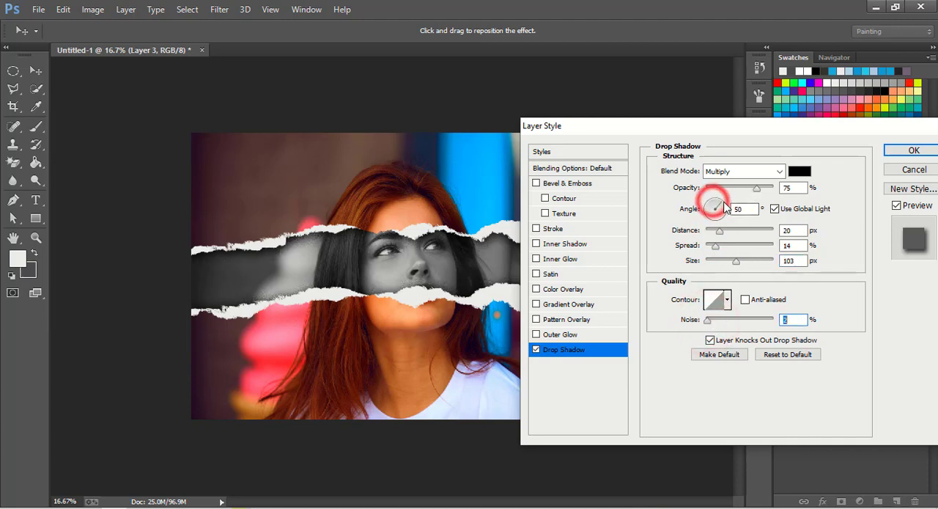
pyautogui.moveTo(725, 203); pyautogui.dragTo(726, 209)
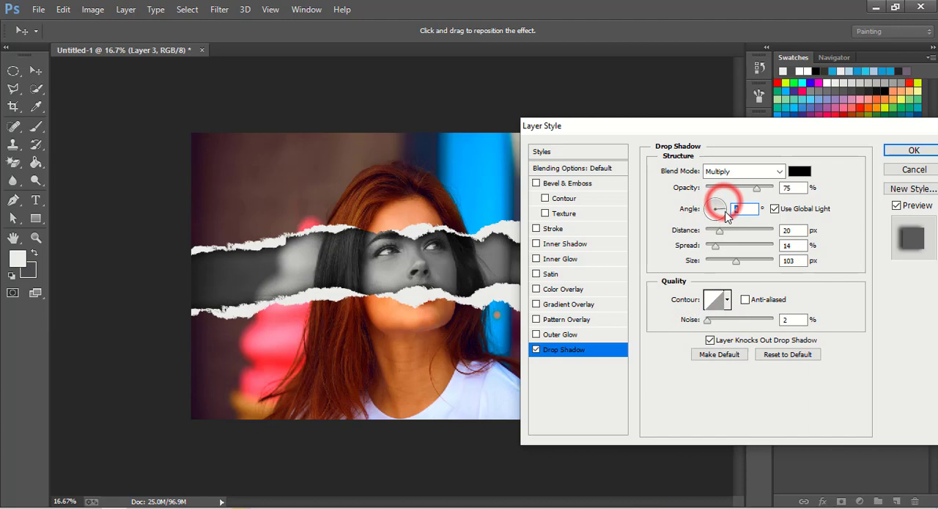
pyautogui.click(710, 323)
pyautogui.moveTo(710, 327); pyautogui.dragTo(708, 327)
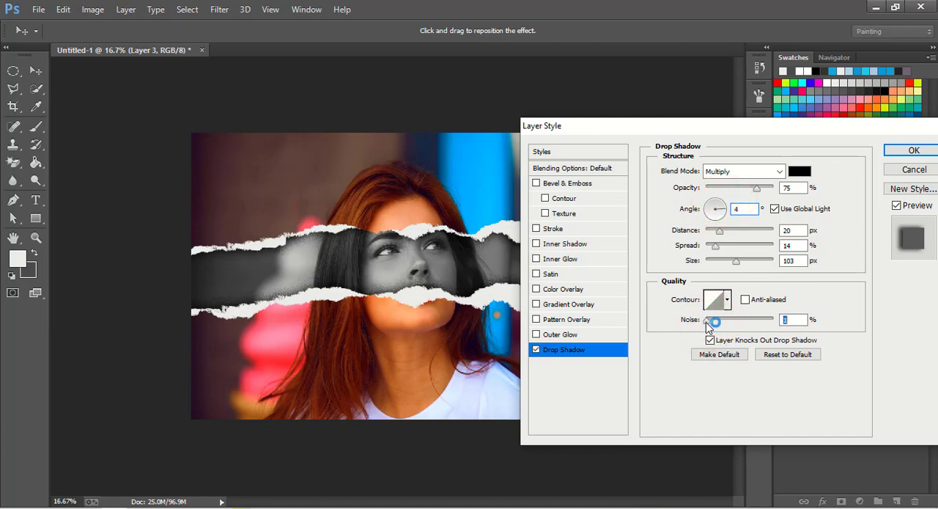
pyautogui.click(920, 150)
pyautogui.click(784, 249)
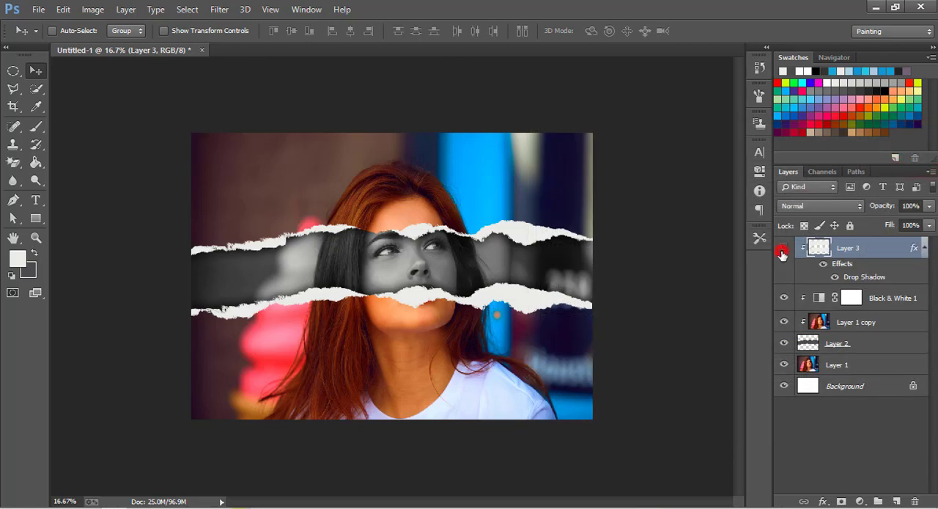
pyautogui.click(784, 250)
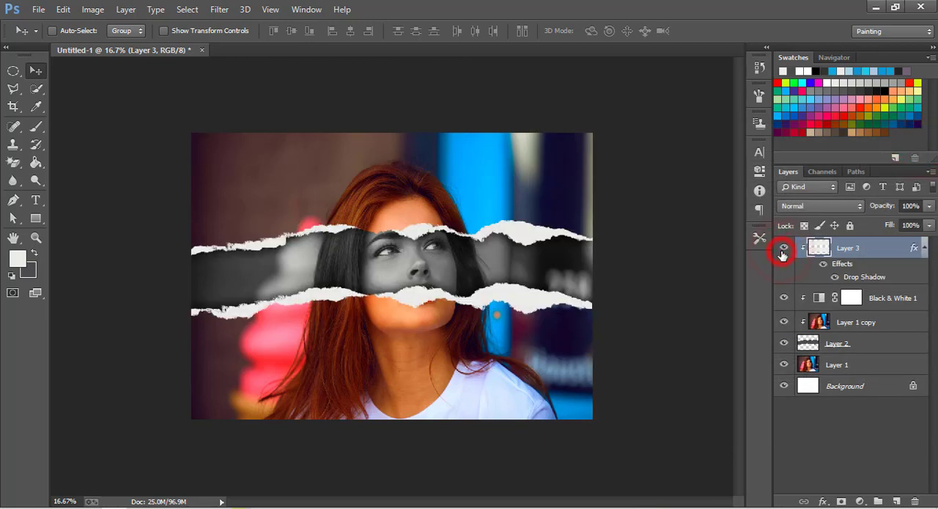
# Step: Group all layers from Layer 3 down to Layer 2, and compare the image with and without the group
pyautogui.keyDown('shift'); pyautogui.click(848, 351); pyautogui.keyUp('shift')
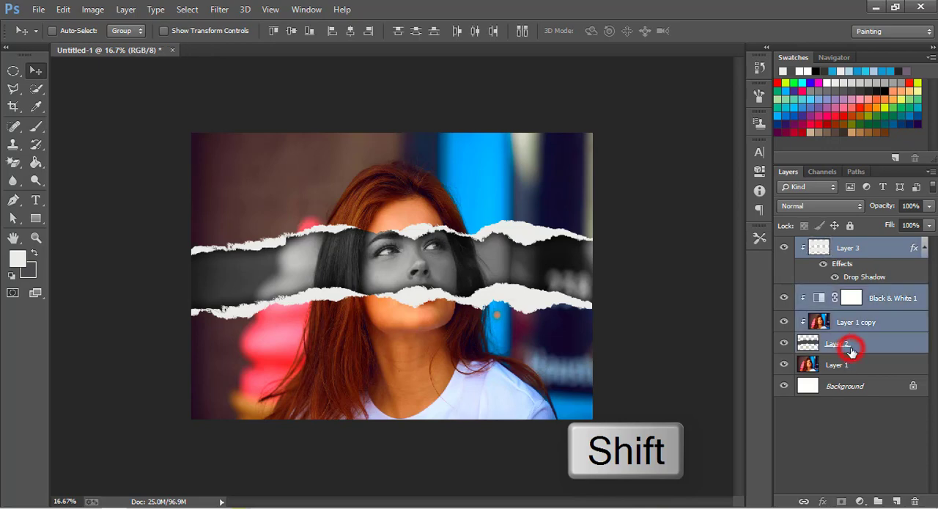
pyautogui.hotkey('ctrl', 'g')
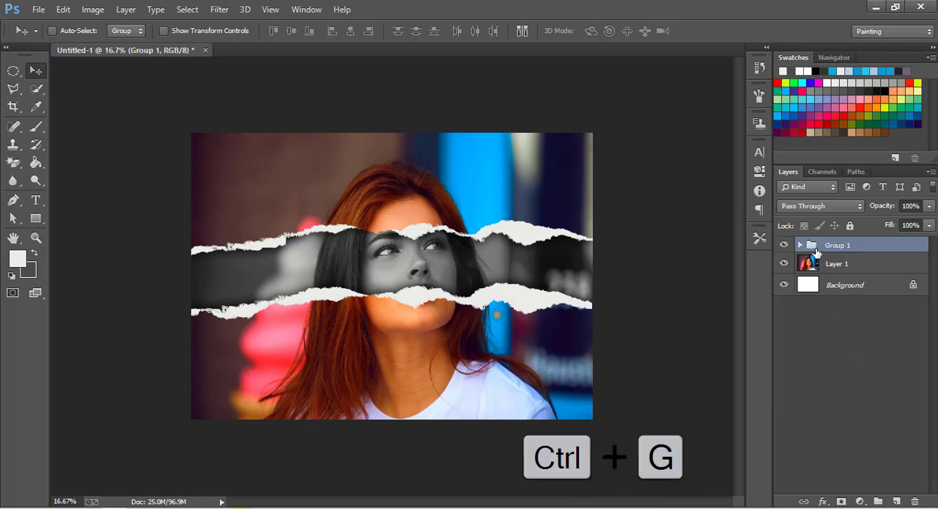
pyautogui.click(784, 245)
pyautogui.click(785, 245)
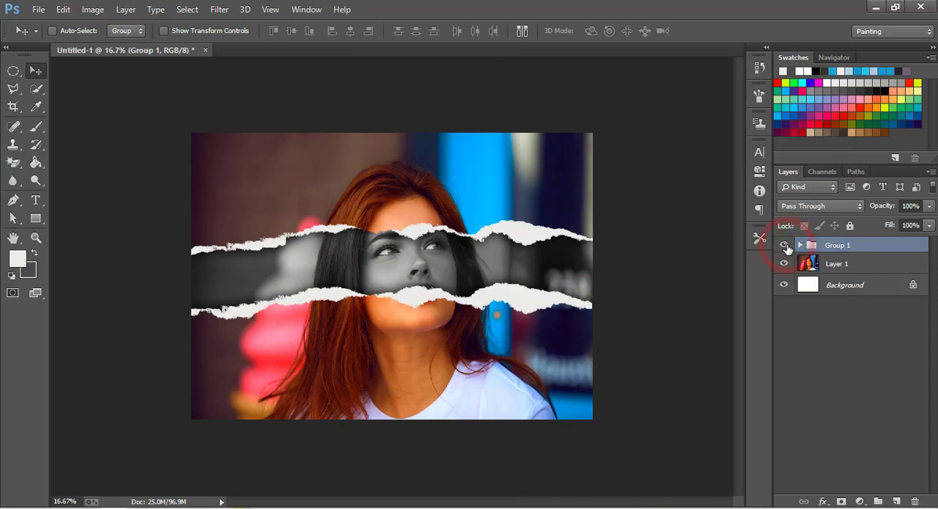
pyautogui.click(785, 245)
pyautogui.click(785, 246)
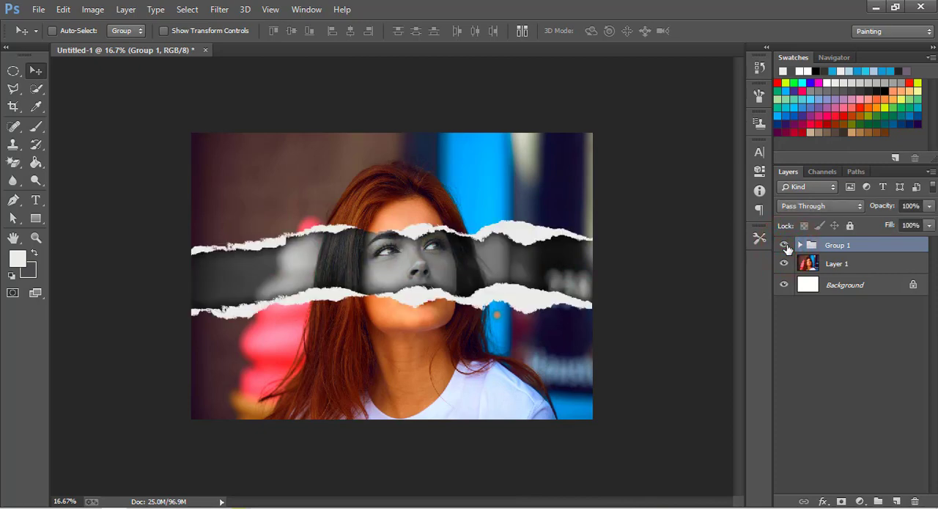